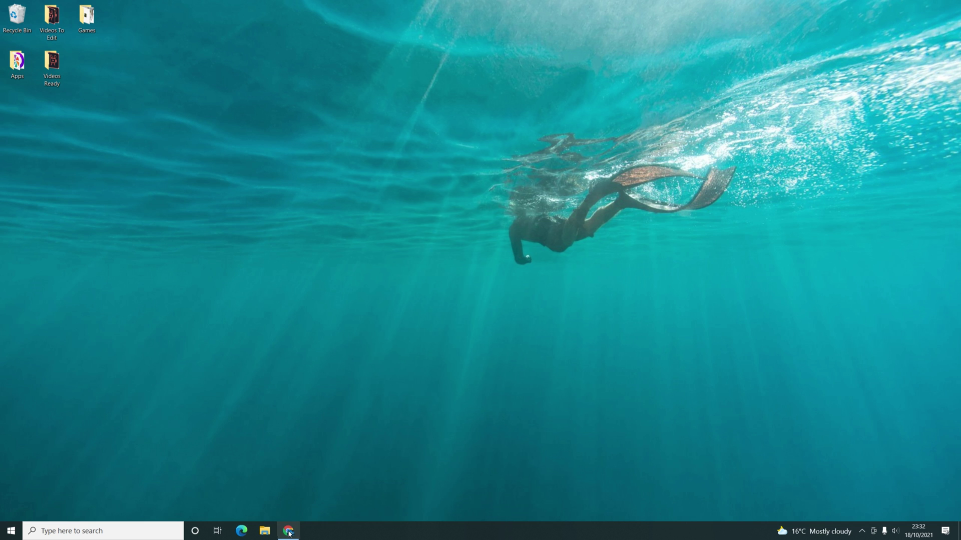
# - Launch the ETQW-client-1.0-1.5-update installer from the Recordings (F:) drive
pyautogui.click(289, 531)
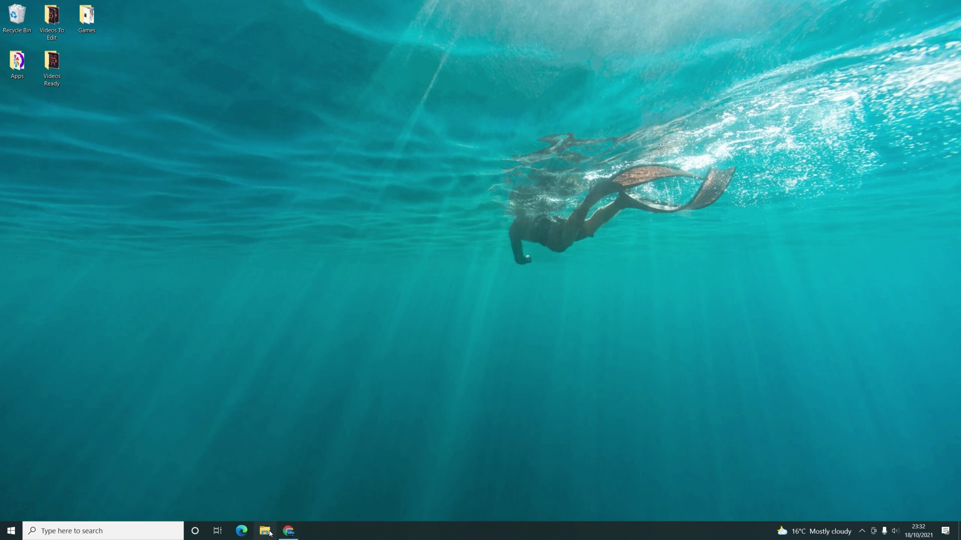
pyautogui.click(265, 531)
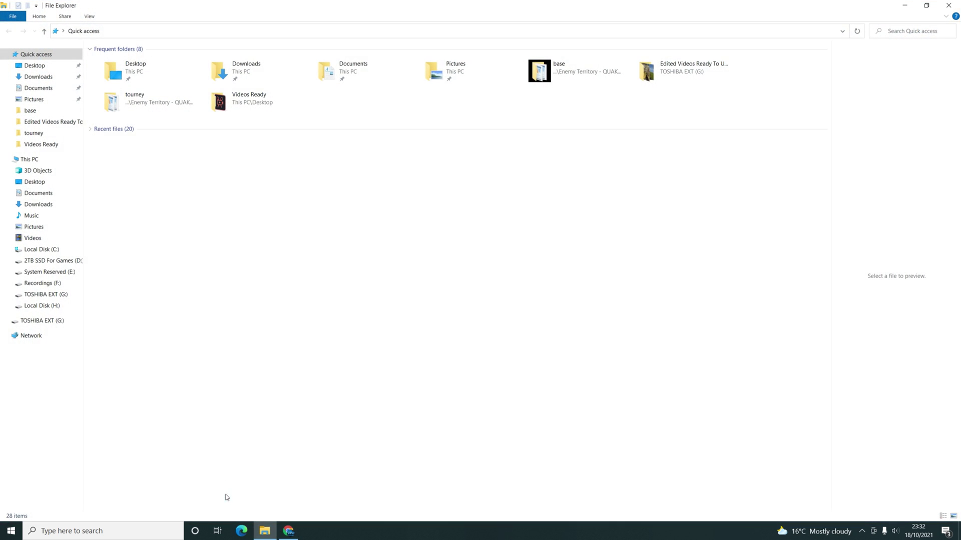
pyautogui.click(56, 283)
pyautogui.scroll(-2, 175, 389)
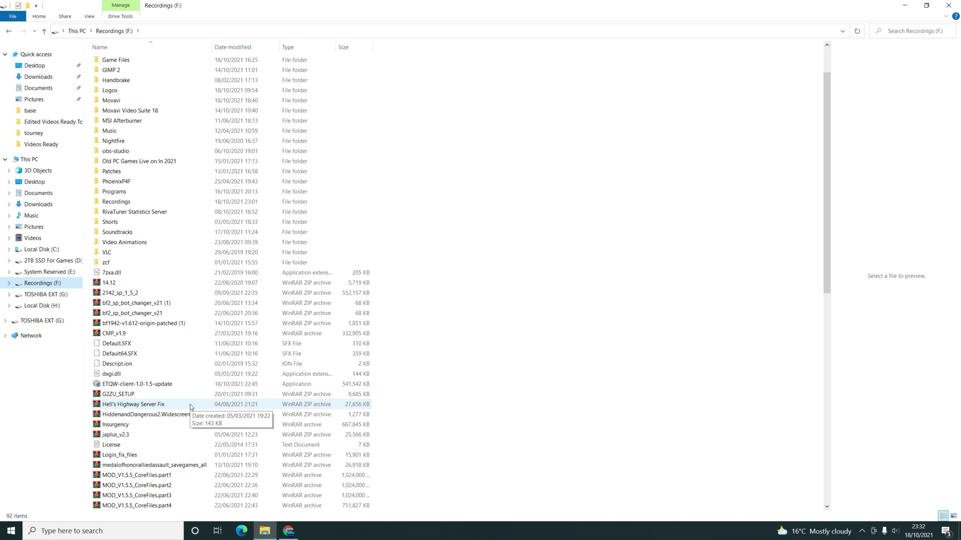
pyautogui.click(161, 386)
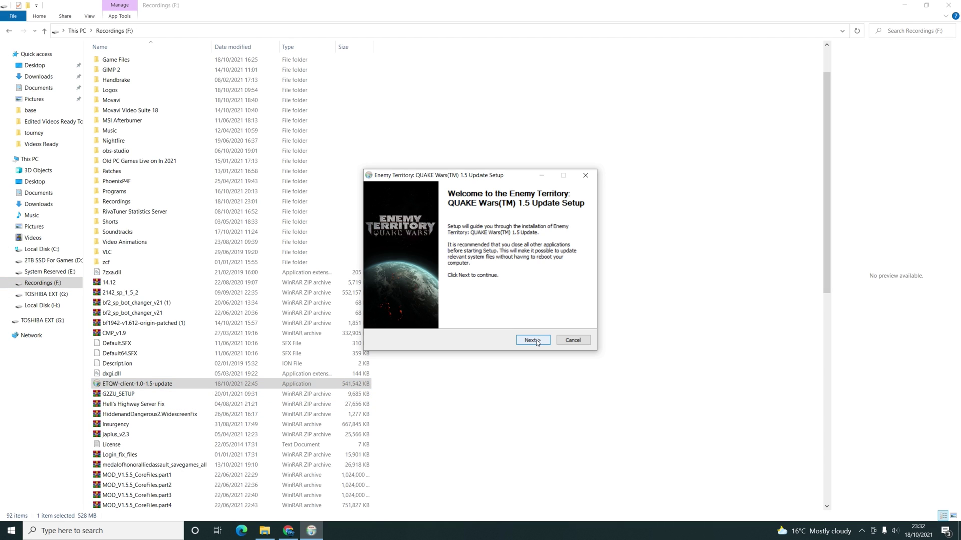
# - Accept the license, advance to the install location, then quit setup without installing
pyautogui.click(536, 343)
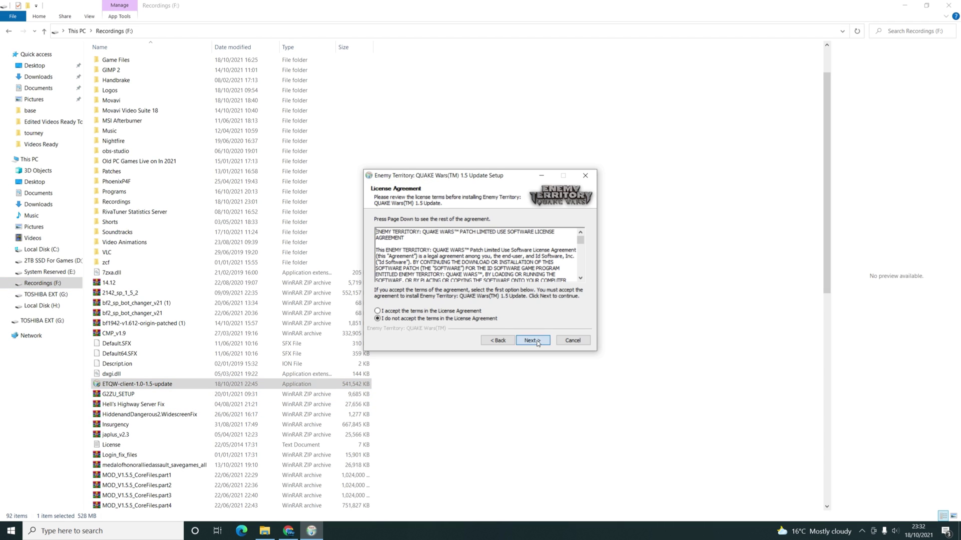
pyautogui.click(458, 311)
pyautogui.click(540, 344)
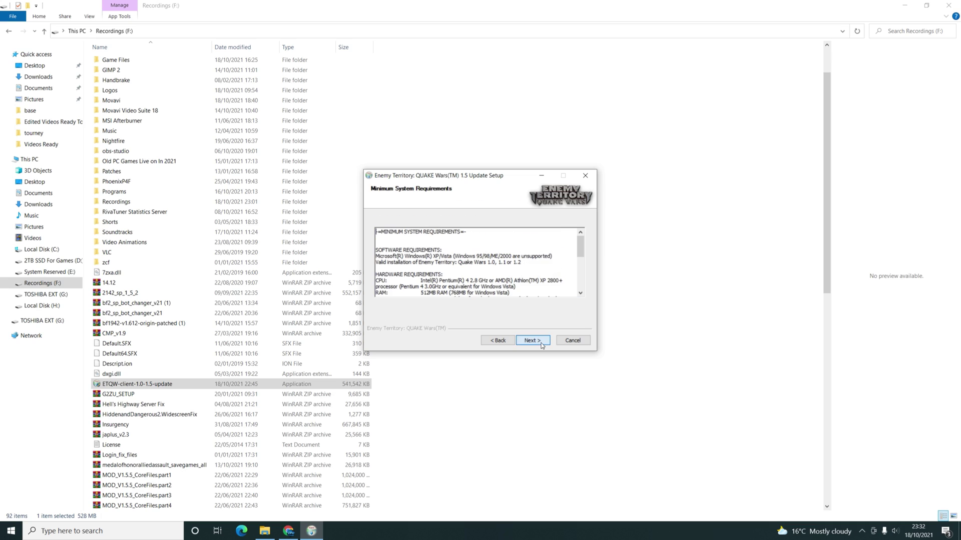
pyautogui.click(541, 344)
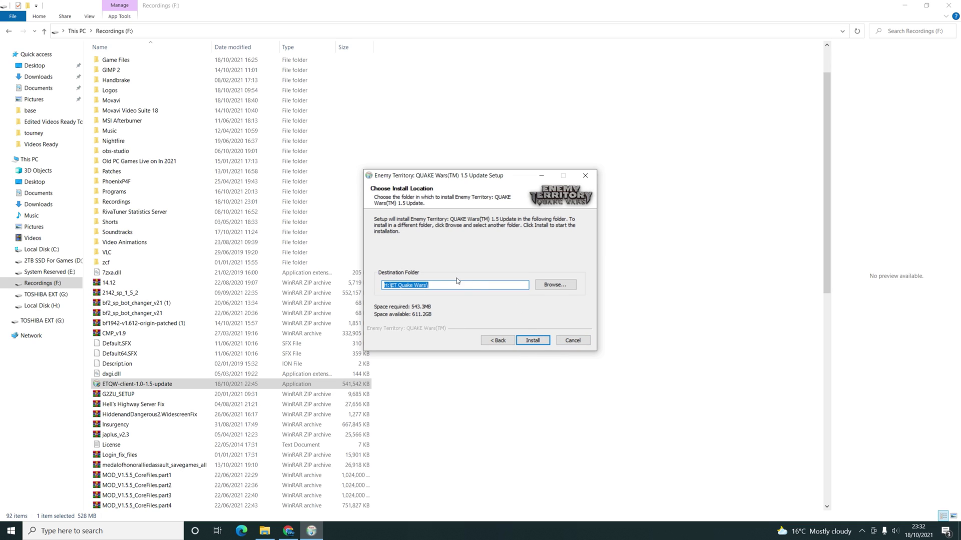
pyautogui.click(568, 344)
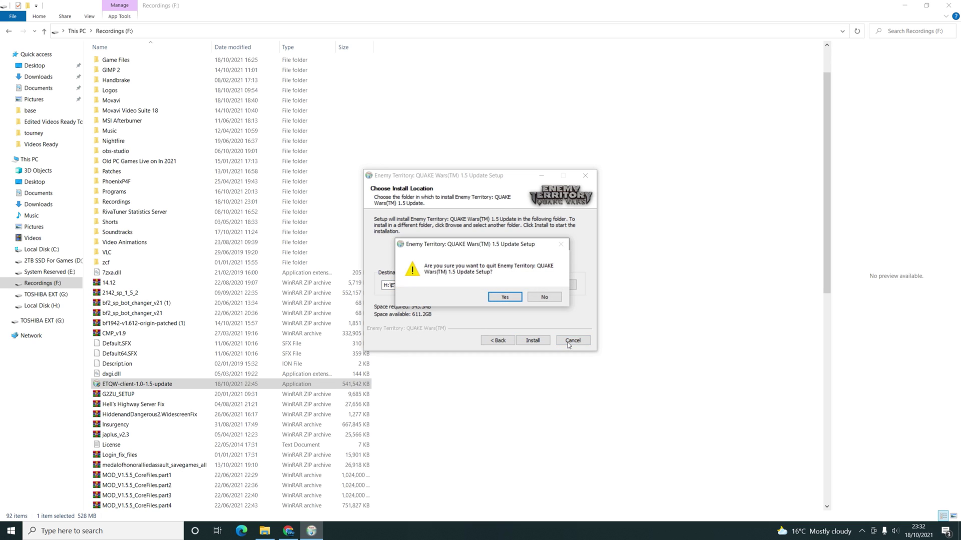
pyautogui.click(514, 304)
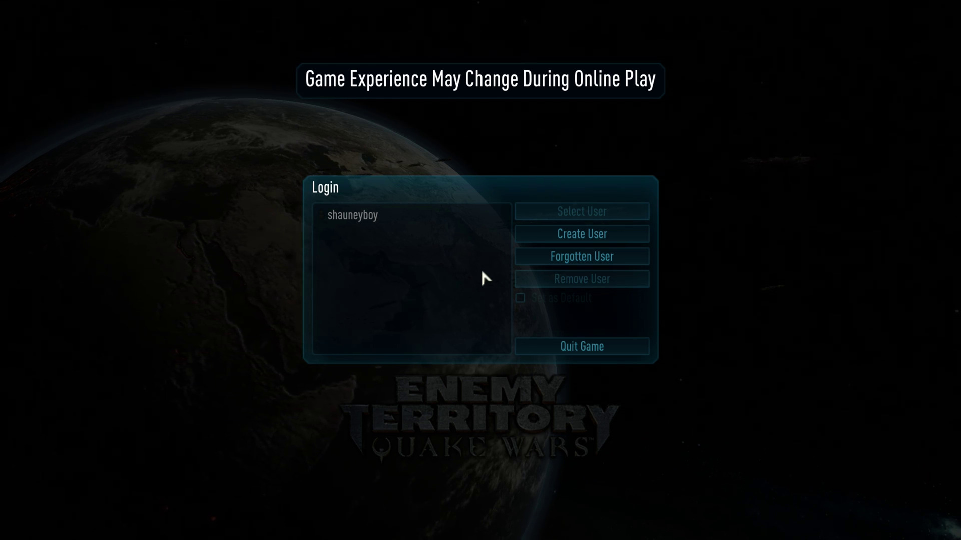
# - Preview the offline-only user option, then sign in with the existing player profile
pyautogui.click(636, 239)
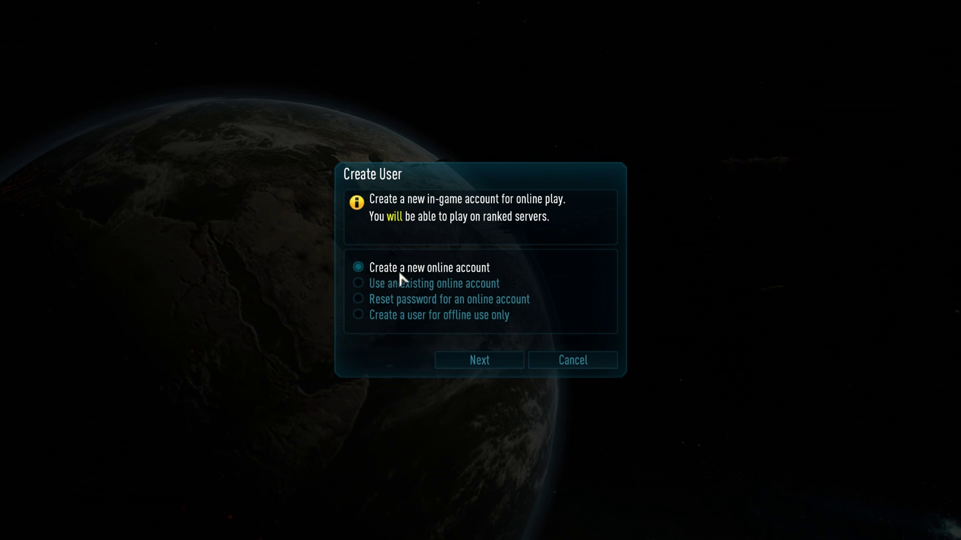
pyautogui.click(390, 319)
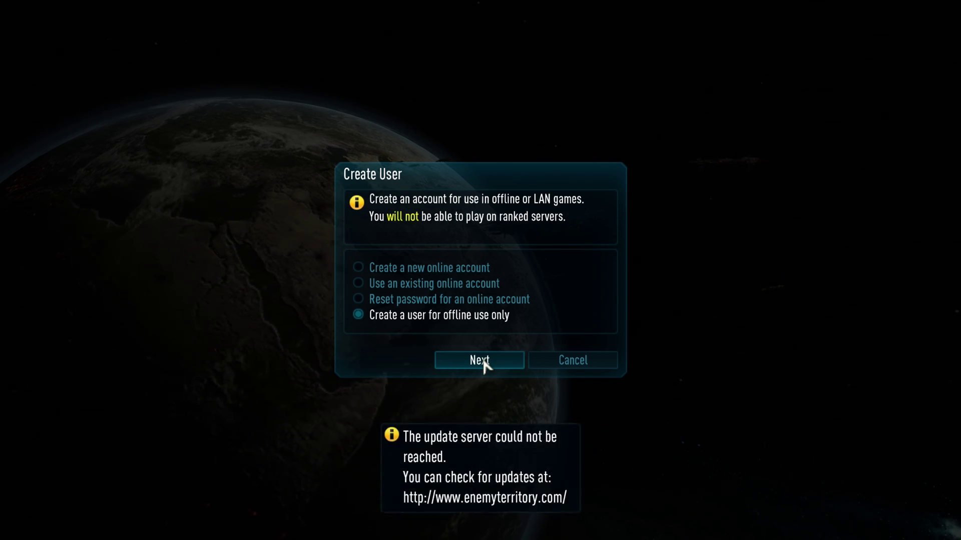
pyautogui.click(554, 364)
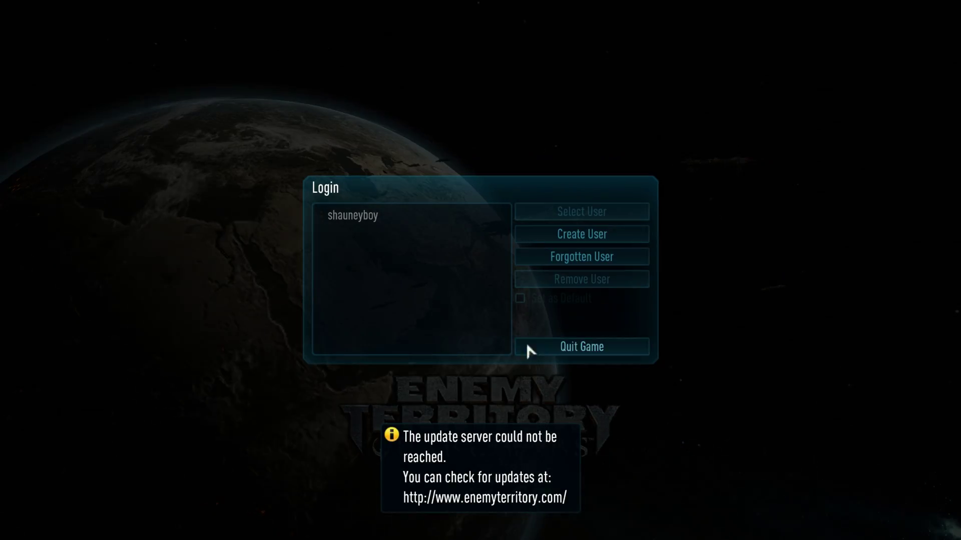
pyautogui.click(398, 218)
pyautogui.click(562, 215)
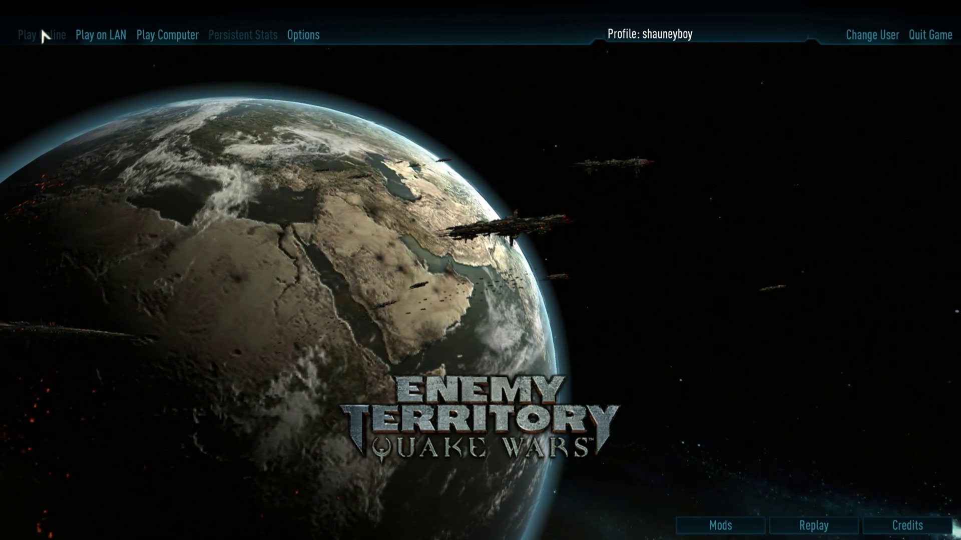
# - Run 'connect 178.162.135.83:27735' in the game console
pyautogui.hotkey('ctrl', 'alt', '`')
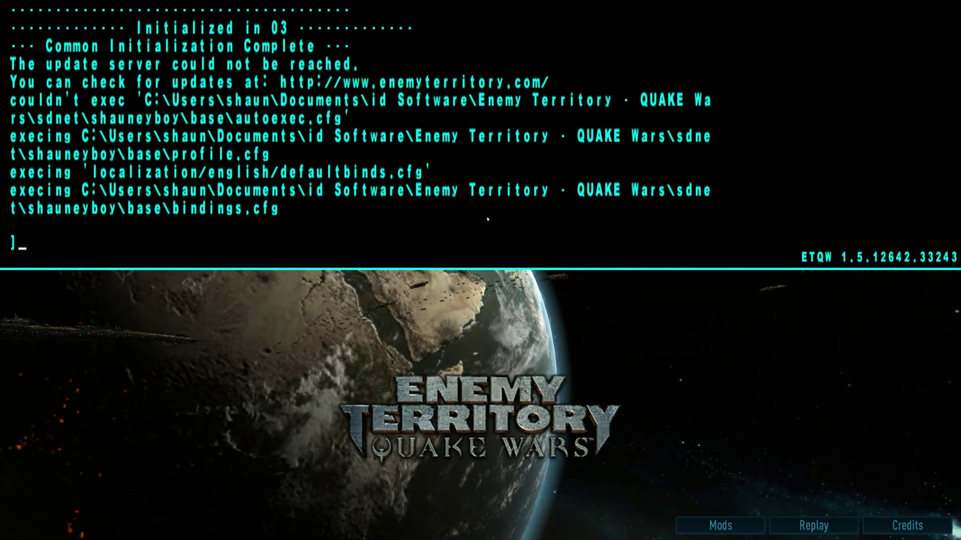
pyautogui.write('conne')
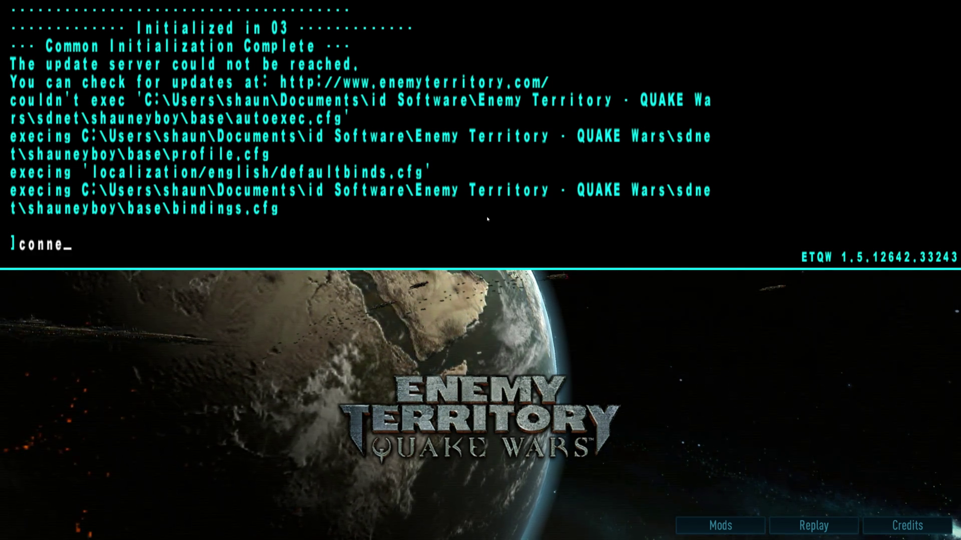
pyautogui.write('ct')
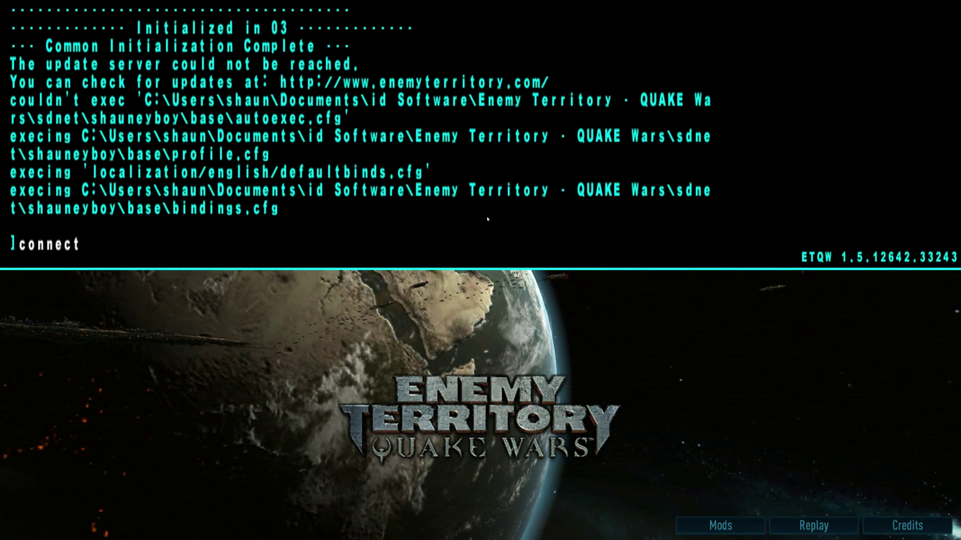
pyautogui.write(' 178.162.135.83:27735')
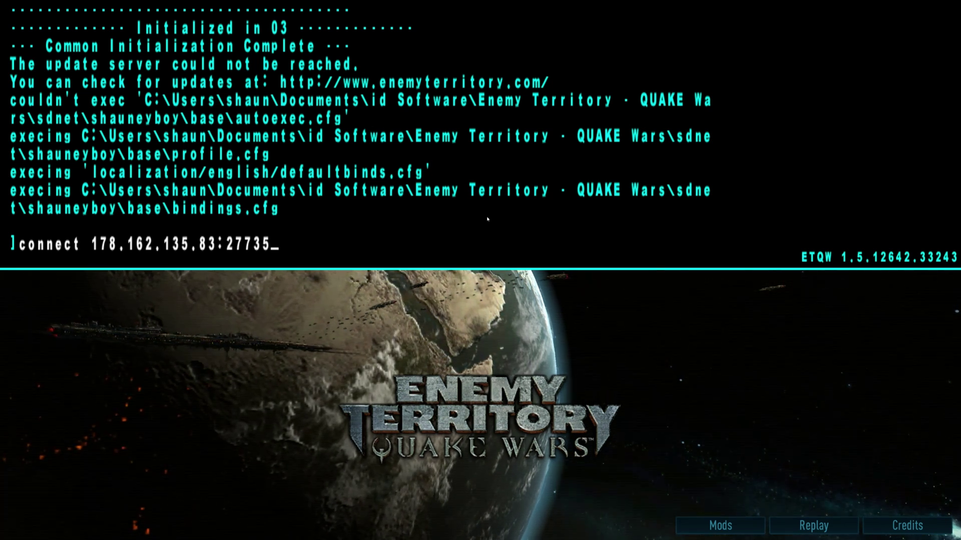
pyautogui.press('Return')
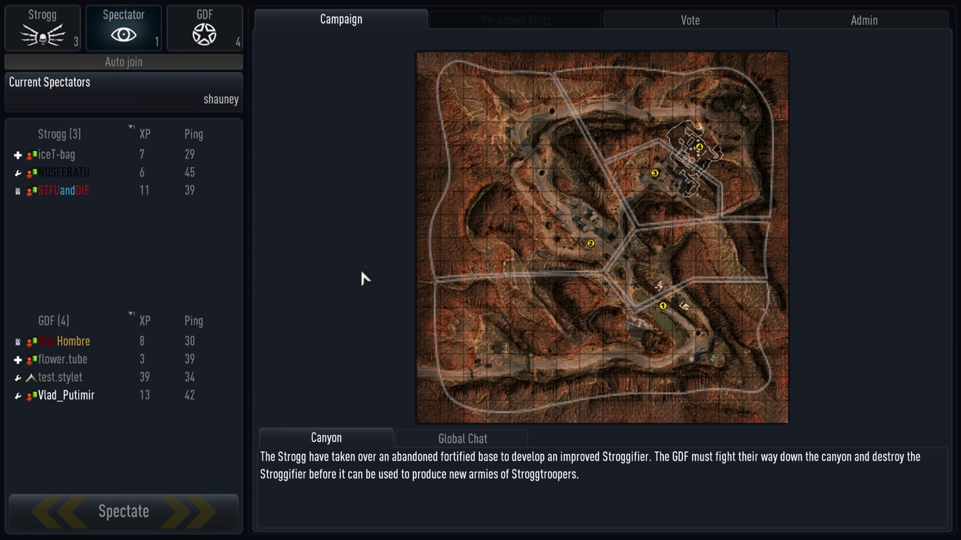
# - Join the Strogg team and deploy into the Canyon match
pyautogui.click(57, 44)
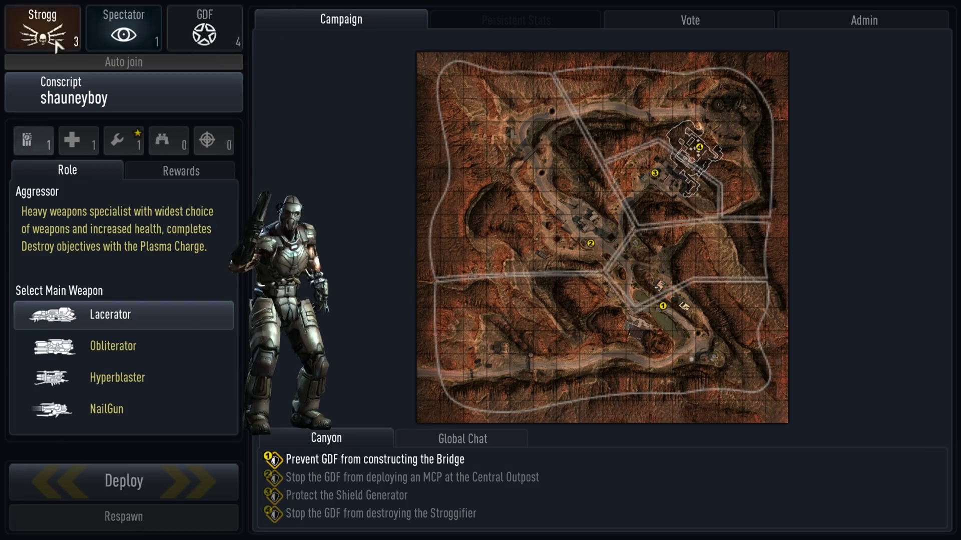
pyautogui.click(132, 477)
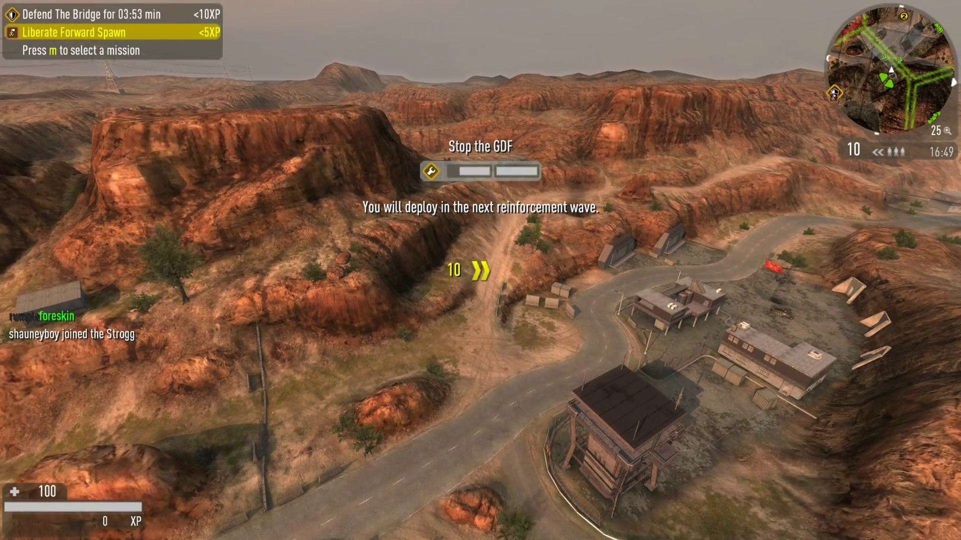